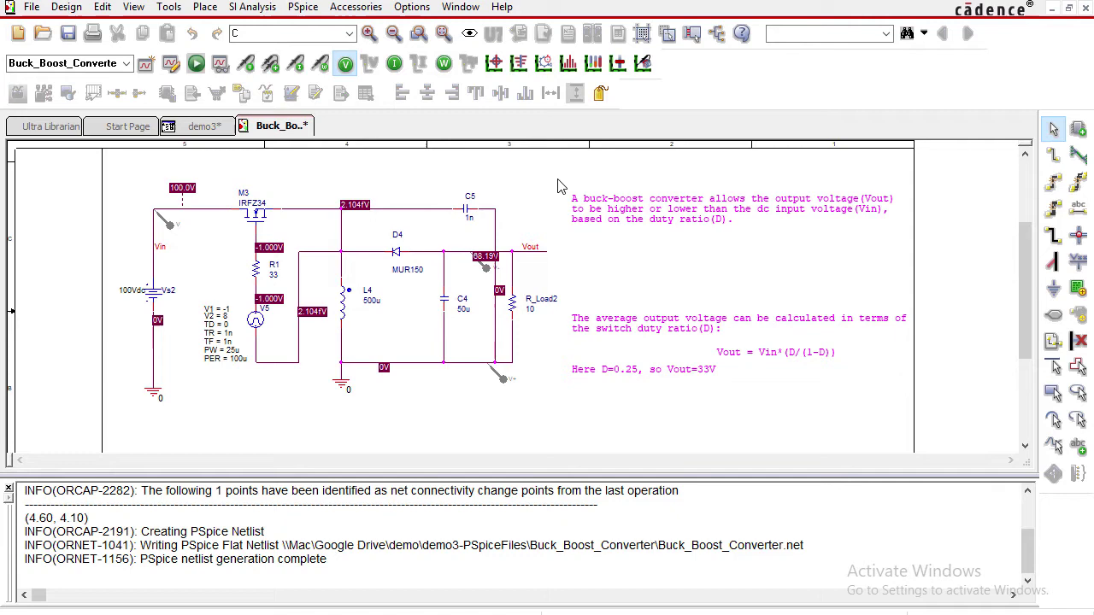
Enter google.com in Microsoft Edge's address bar
{"action": "scroll", "coordinate": [566, 243], "scroll_direction": "up", "scroll_amount": 3}
{"action": "scroll", "coordinate": [571, 250], "scroll_direction": "down", "scroll_amount": 6}
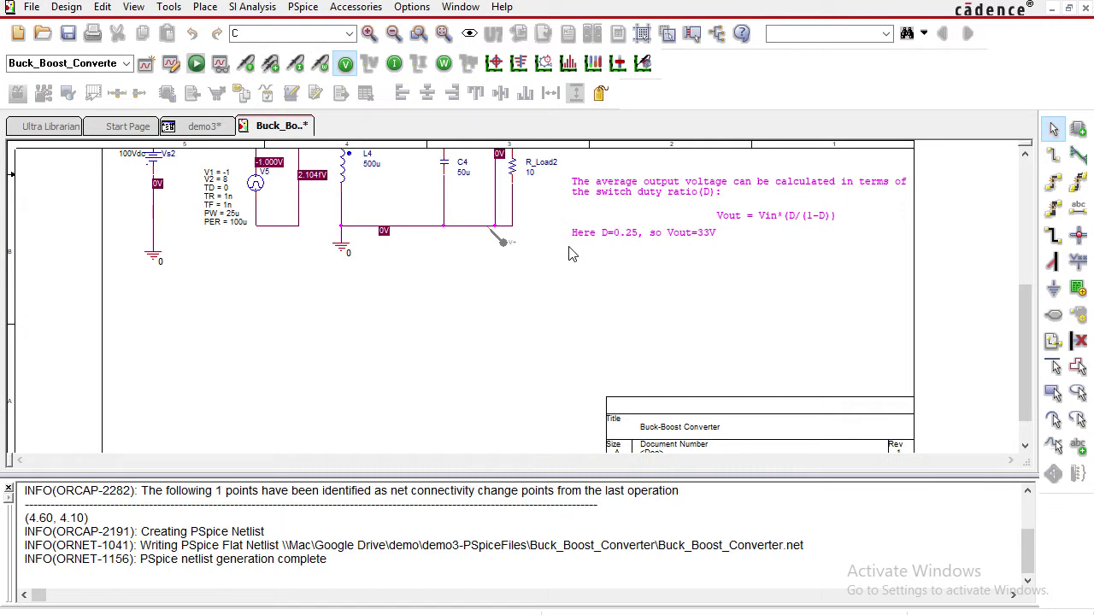
{"action": "scroll", "coordinate": [572, 254], "scroll_direction": "up", "scroll_amount": 4}
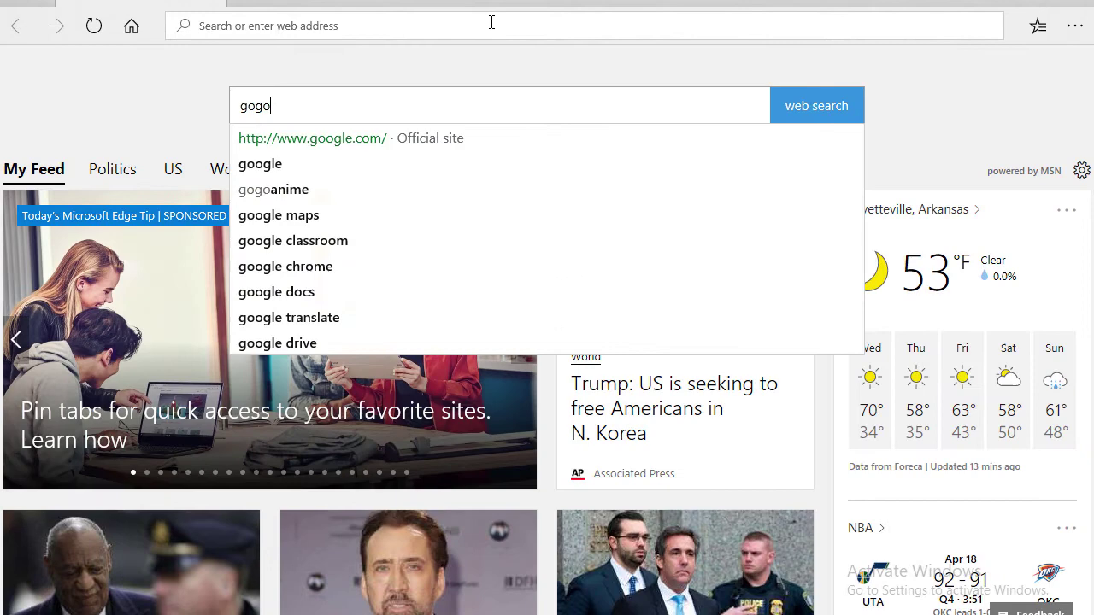
{"action": "key", "text": "BackSpace"}
{"action": "type", "text": "og"}
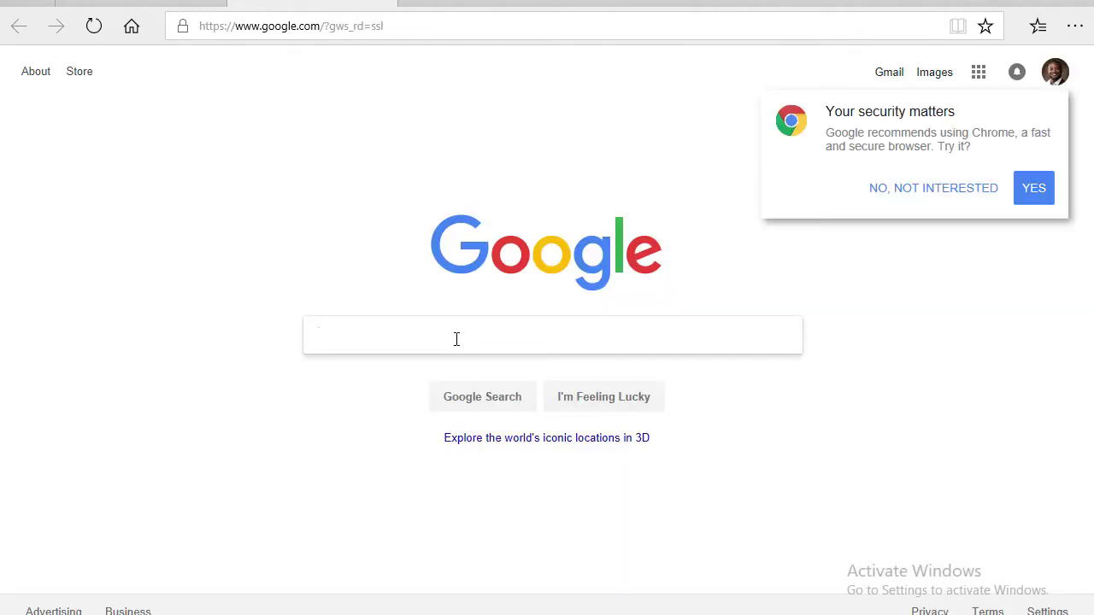
Search Google for 'orcad free trial', correcting the misspelled 'tiral'
{"action": "type", "text": "orcad free"}
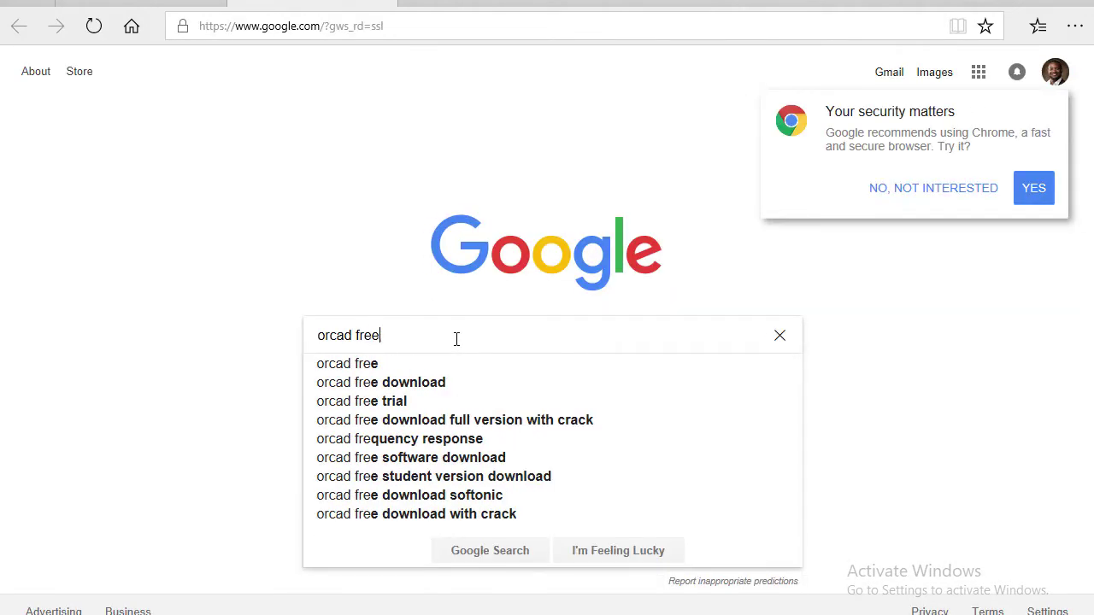
{"action": "type", "text": " tiral"}
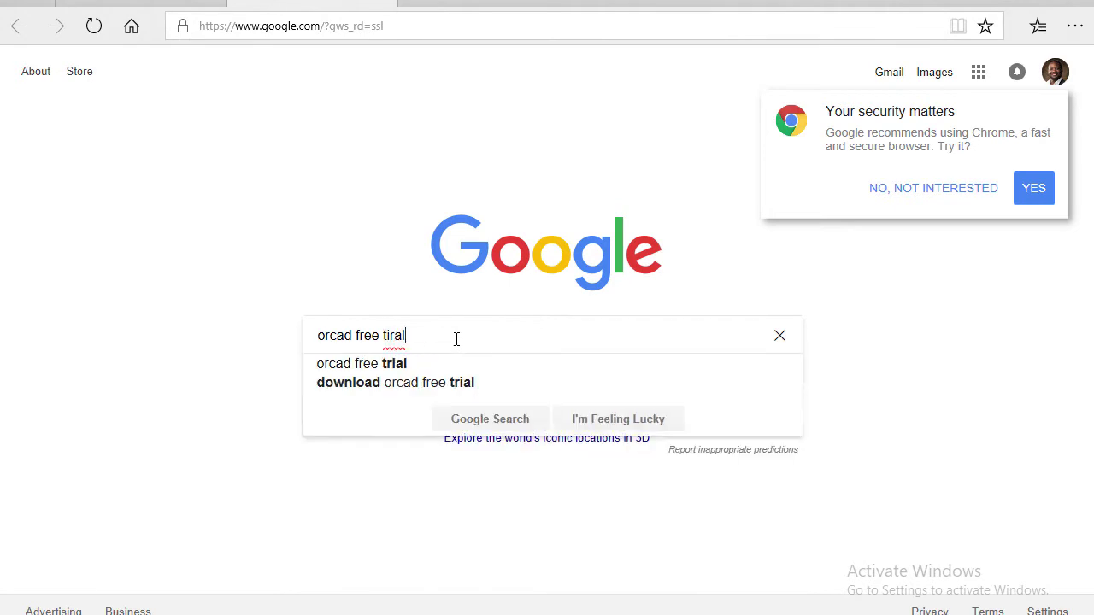
{"action": "key", "text": "BackSpace"}
{"action": "key", "text": "BackSpace"}
{"action": "key", "text": "BackSpace"}
{"action": "key", "text": "BackSpace"}
{"action": "key", "text": "BackSpace"}
{"action": "type", "text": "tri"}
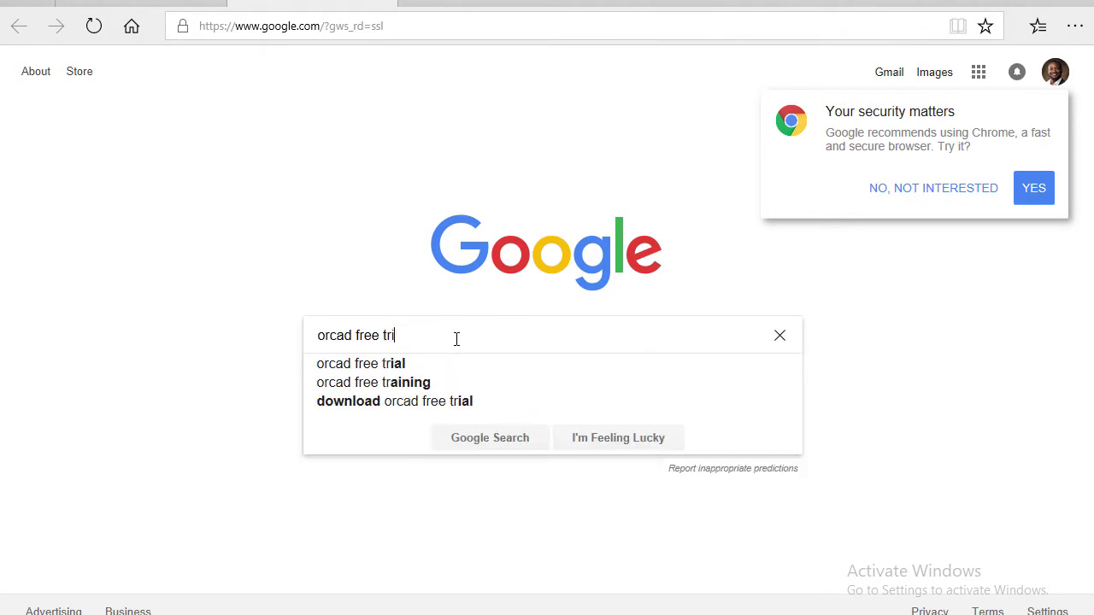
{"action": "type", "text": "al"}
{"action": "left_click", "coordinate": [424, 218]}
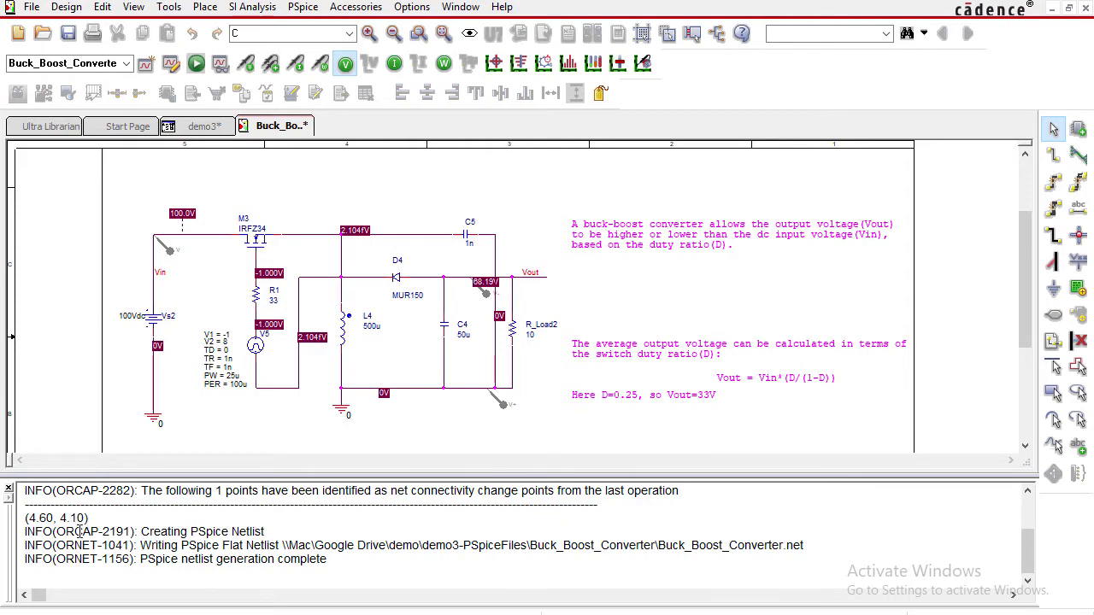
{"action": "key", "text": "super"}
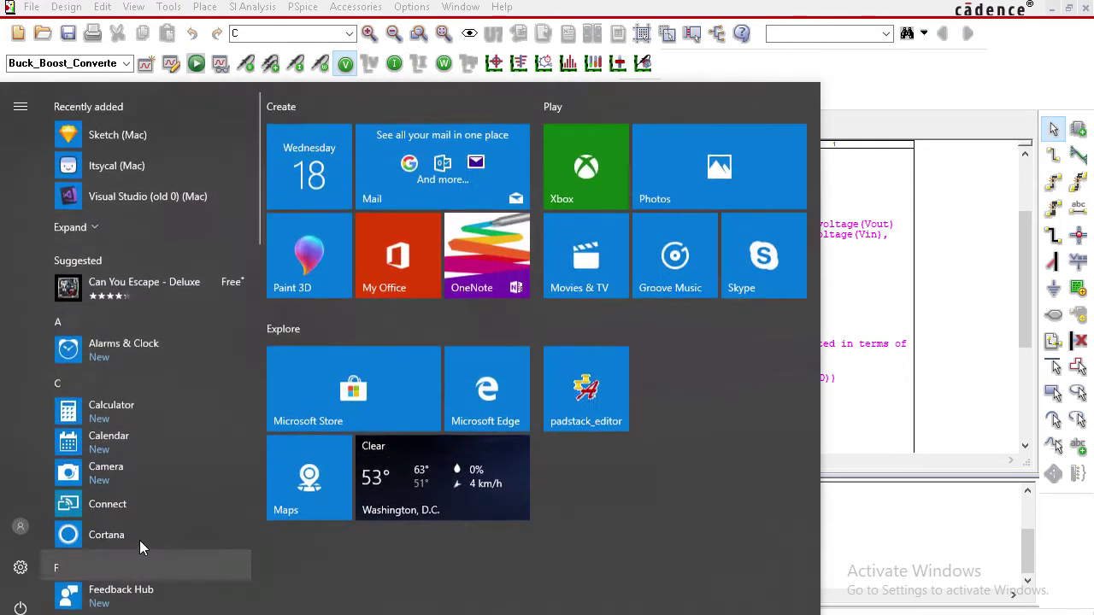
{"action": "scroll", "coordinate": [160, 395], "scroll_direction": "down", "scroll_amount": 8}
{"action": "left_click", "coordinate": [181, 361]}
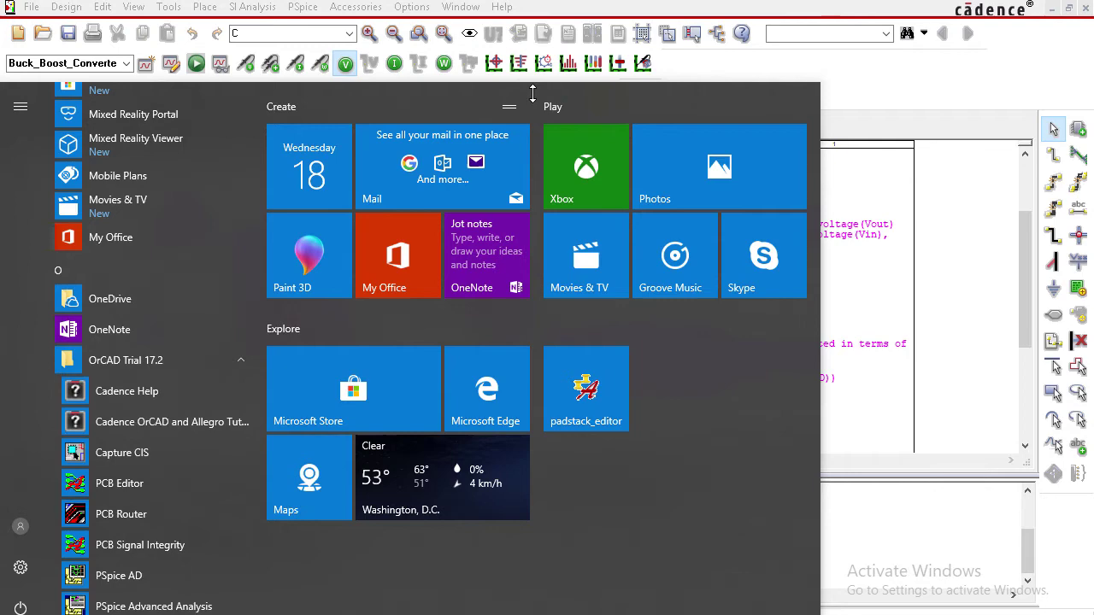
{"action": "left_click", "coordinate": [584, 3]}
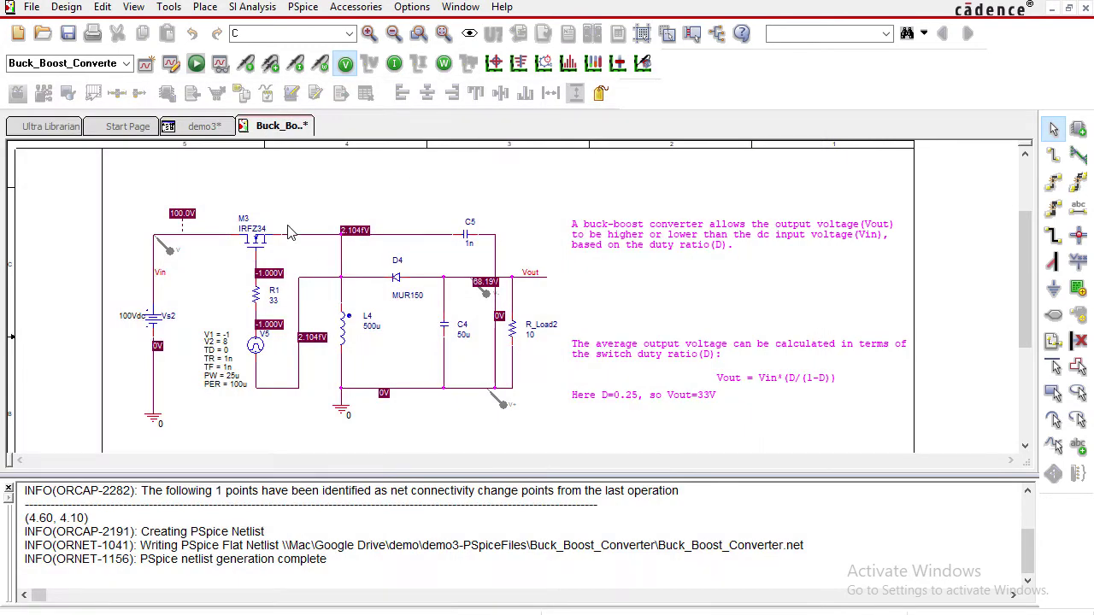
Start a new project from File > New, then cancel the New Project setup without creating one
{"action": "left_click", "coordinate": [31, 7]}
{"action": "mouse_move", "coordinate": [47, 24]}
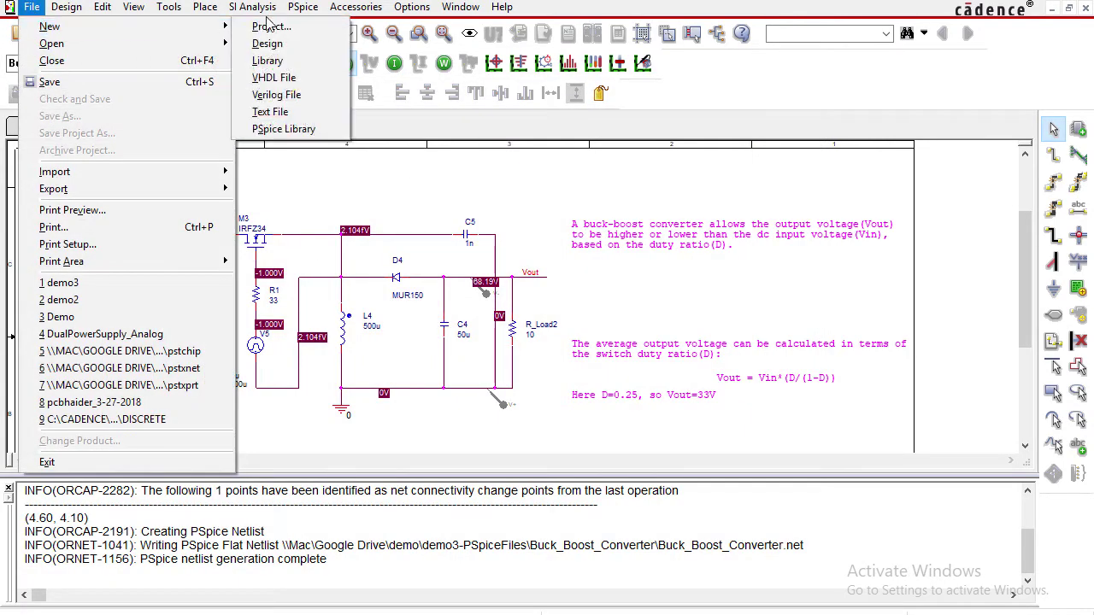
{"action": "left_click", "coordinate": [275, 30]}
{"action": "left_click", "coordinate": [31, 7]}
{"action": "mouse_move", "coordinate": [67, 7]}
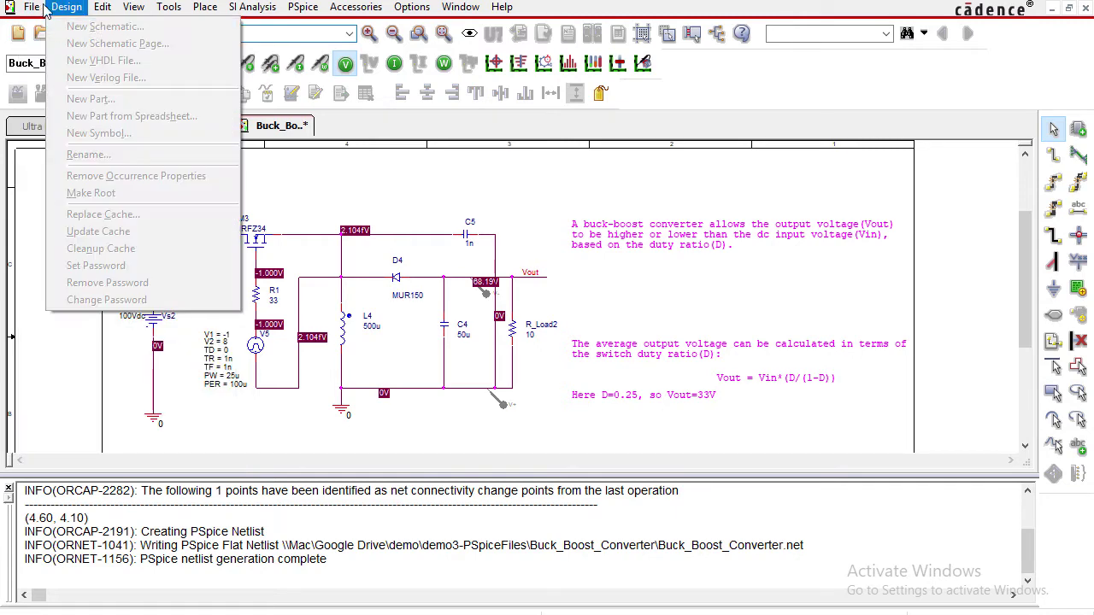
{"action": "mouse_move", "coordinate": [32, 7]}
{"action": "mouse_move", "coordinate": [212, 27]}
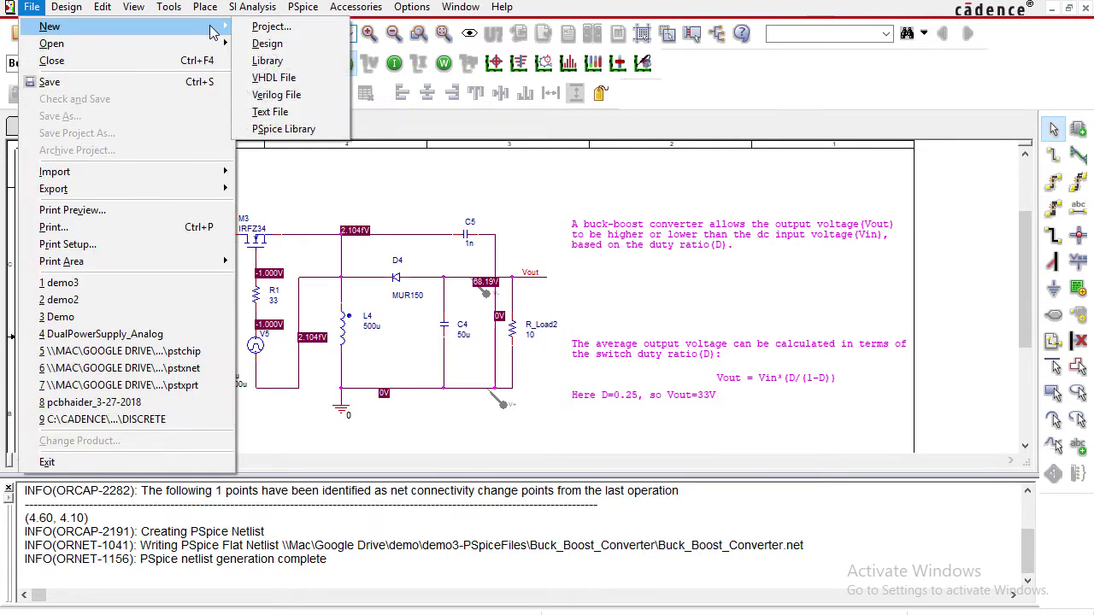
{"action": "left_click", "coordinate": [251, 28]}
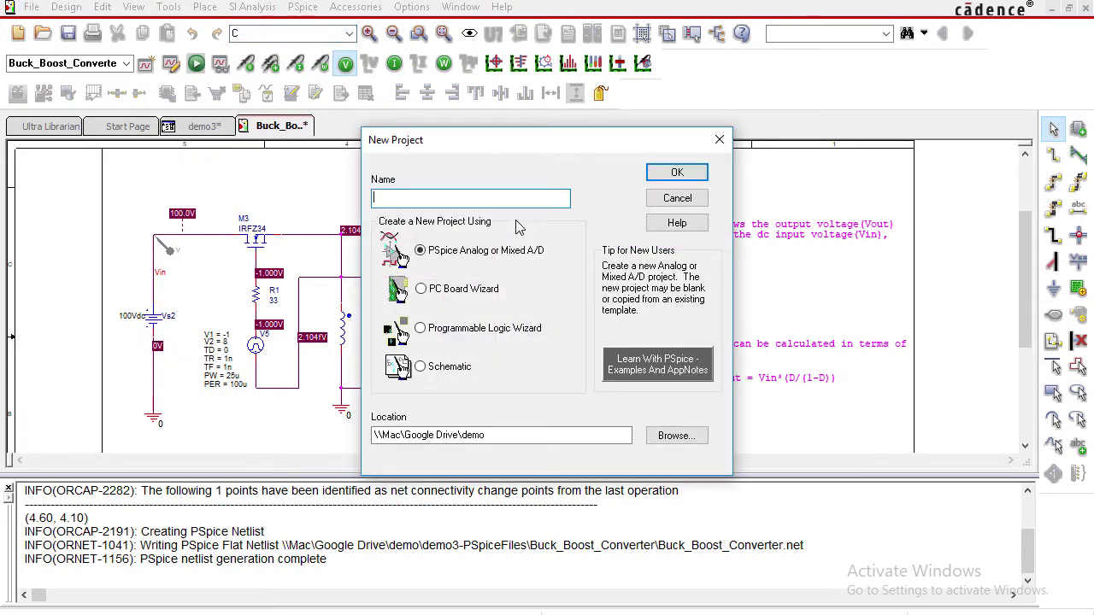
{"action": "left_click", "coordinate": [677, 198]}
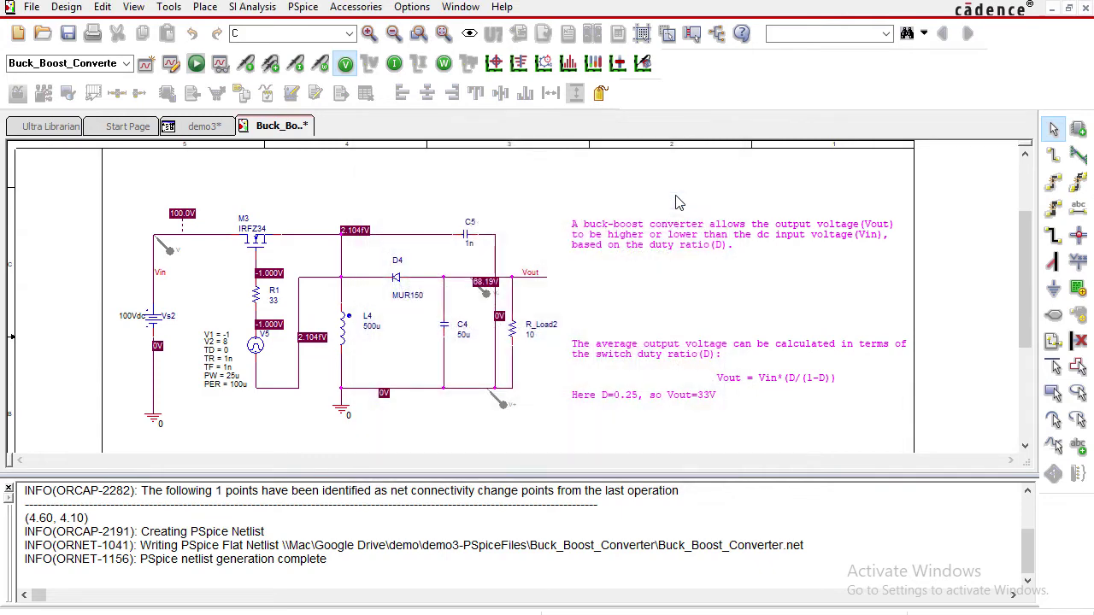
{"action": "scroll", "coordinate": [460, 259], "scroll_direction": "down", "scroll_amount": 3}
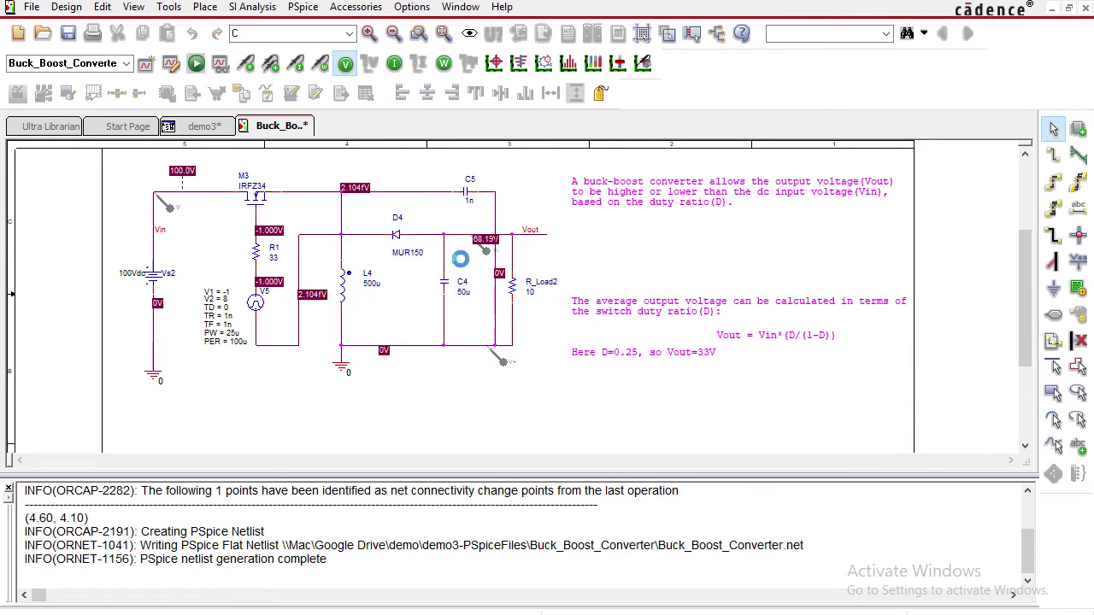
{"action": "scroll", "coordinate": [254, 278], "scroll_direction": "up", "scroll_amount": 5}
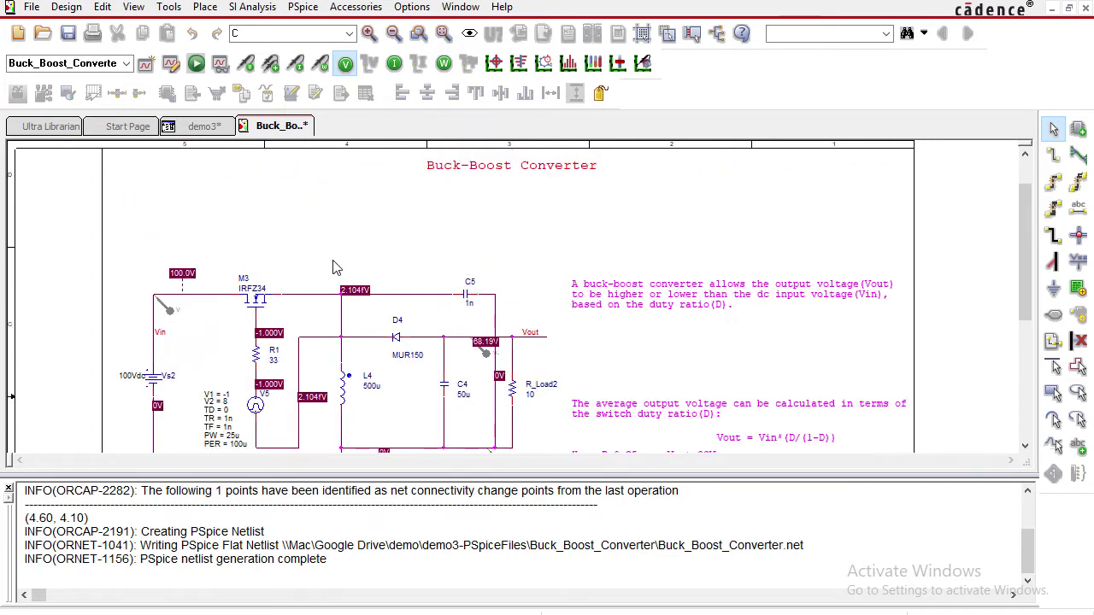
{"action": "scroll", "coordinate": [309, 245], "scroll_direction": "down", "scroll_amount": 2}
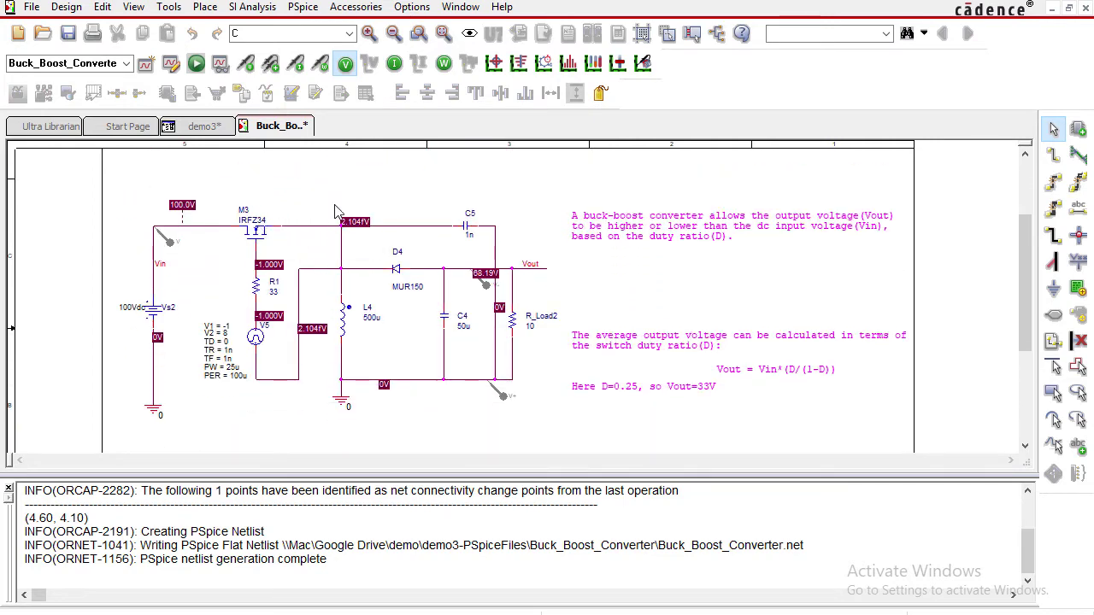
Switch to the demo3 project tree and select demo3.dsn and the Buck_Boost_Converter schematic folder
{"action": "left_click", "coordinate": [210, 126]}
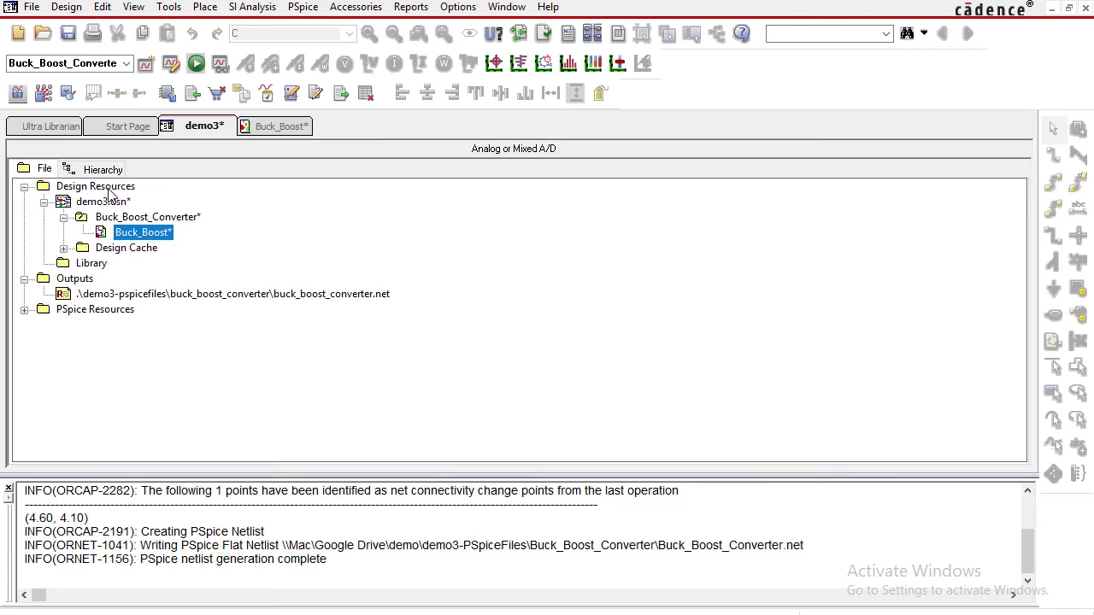
{"action": "right_click", "coordinate": [112, 187]}
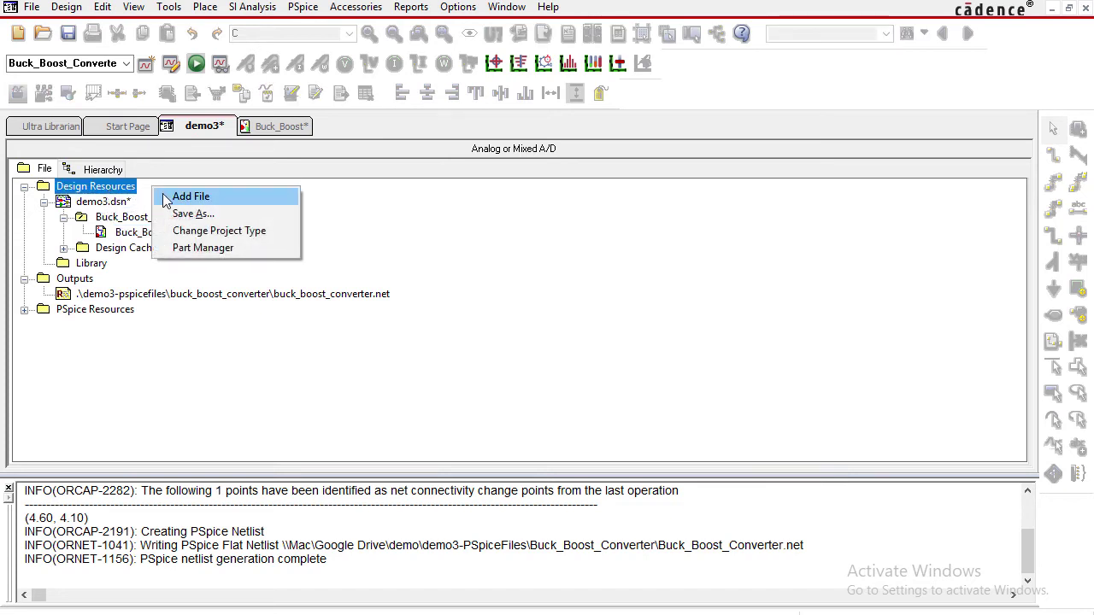
{"action": "left_click", "coordinate": [120, 207]}
{"action": "left_click", "coordinate": [120, 203]}
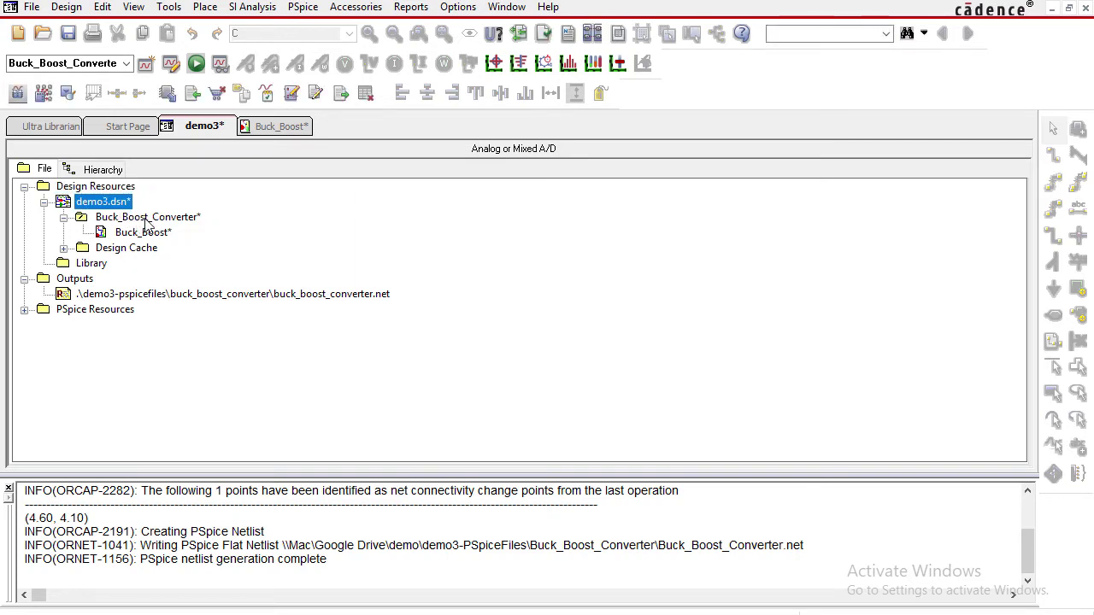
{"action": "left_click", "coordinate": [147, 221]}
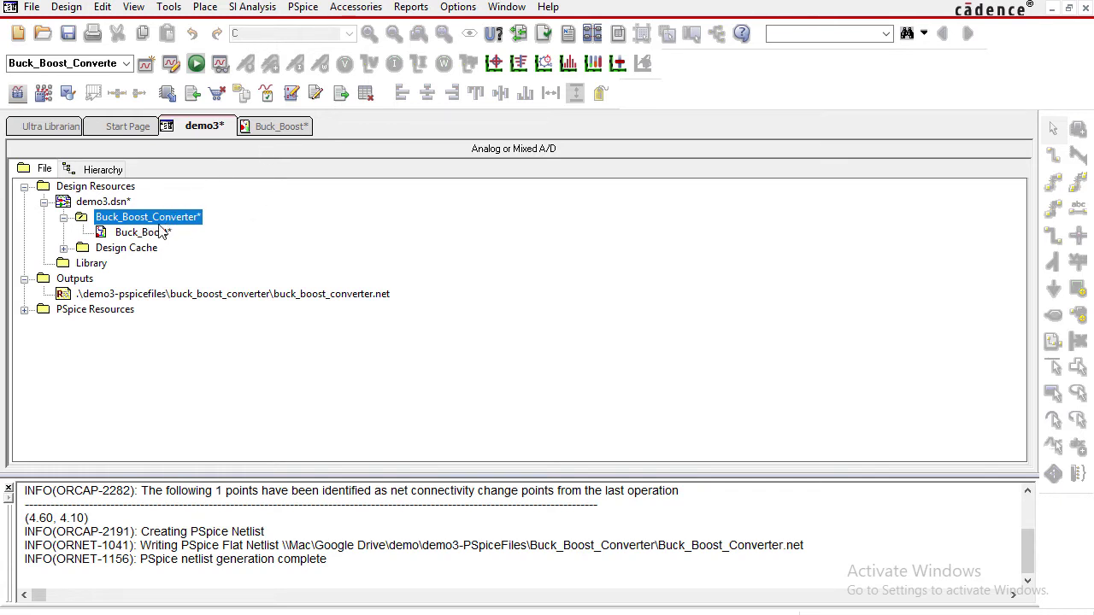
Select the Library folder and the generated netlist, then expand PSpice Resources
{"action": "left_click", "coordinate": [90, 266]}
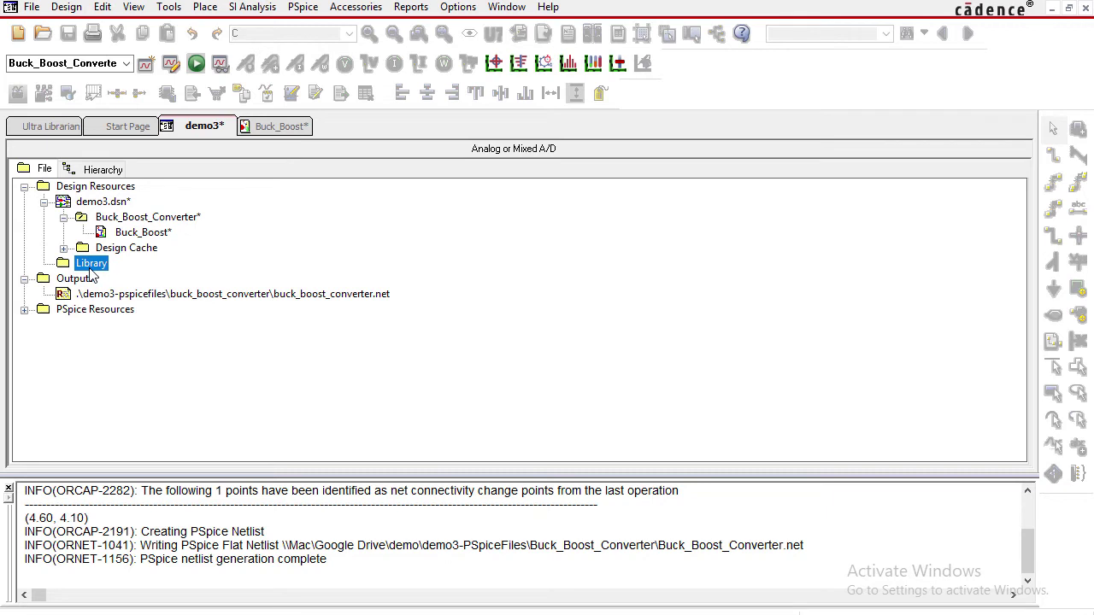
{"action": "left_click", "coordinate": [113, 295]}
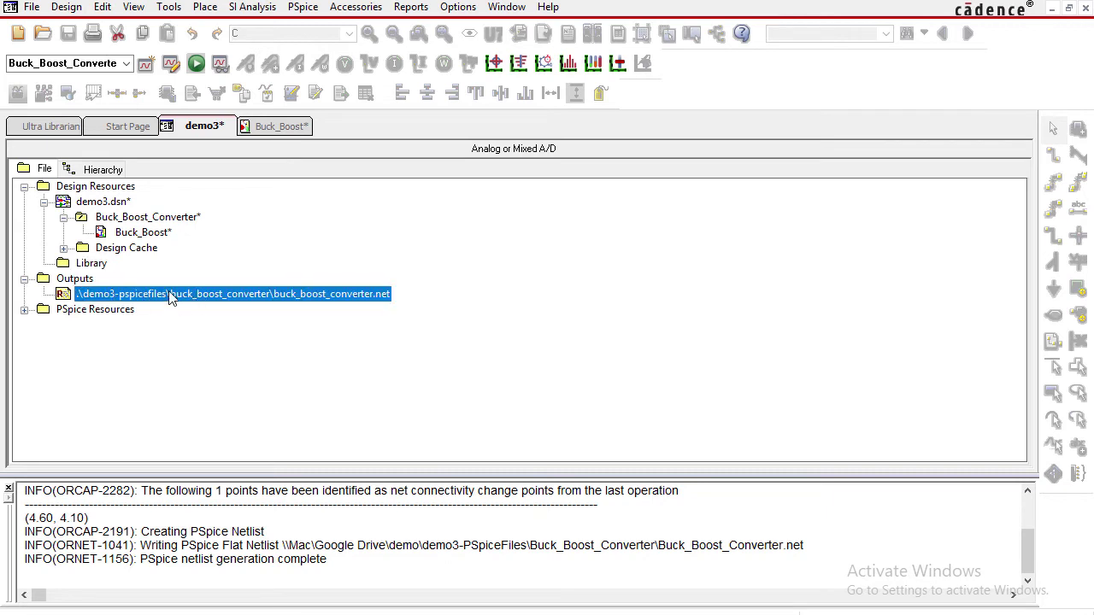
{"action": "left_click", "coordinate": [26, 311]}
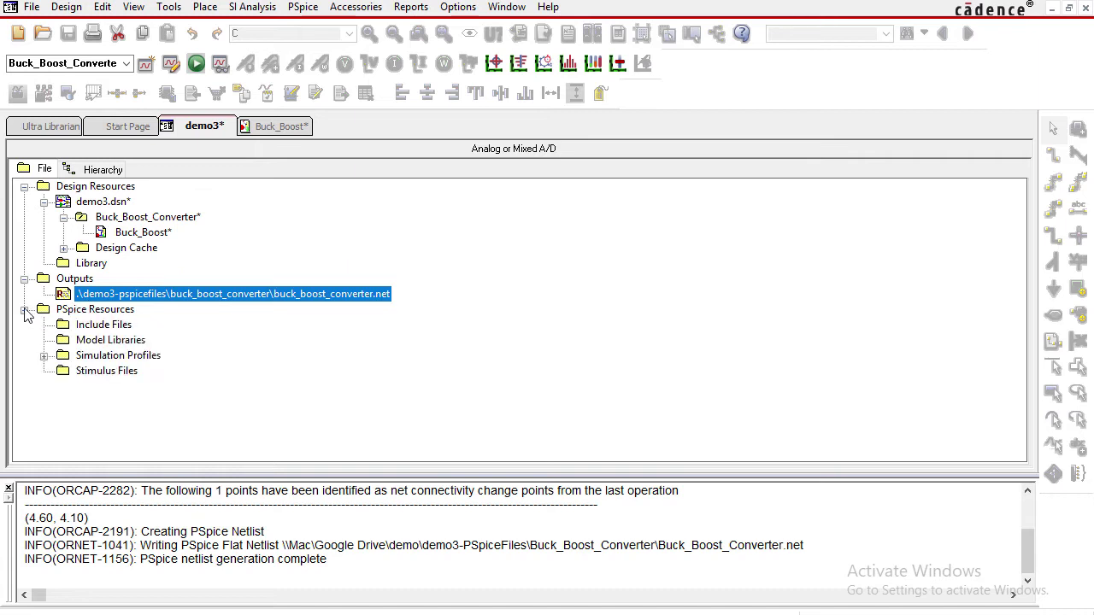
{"action": "left_click", "coordinate": [89, 310]}
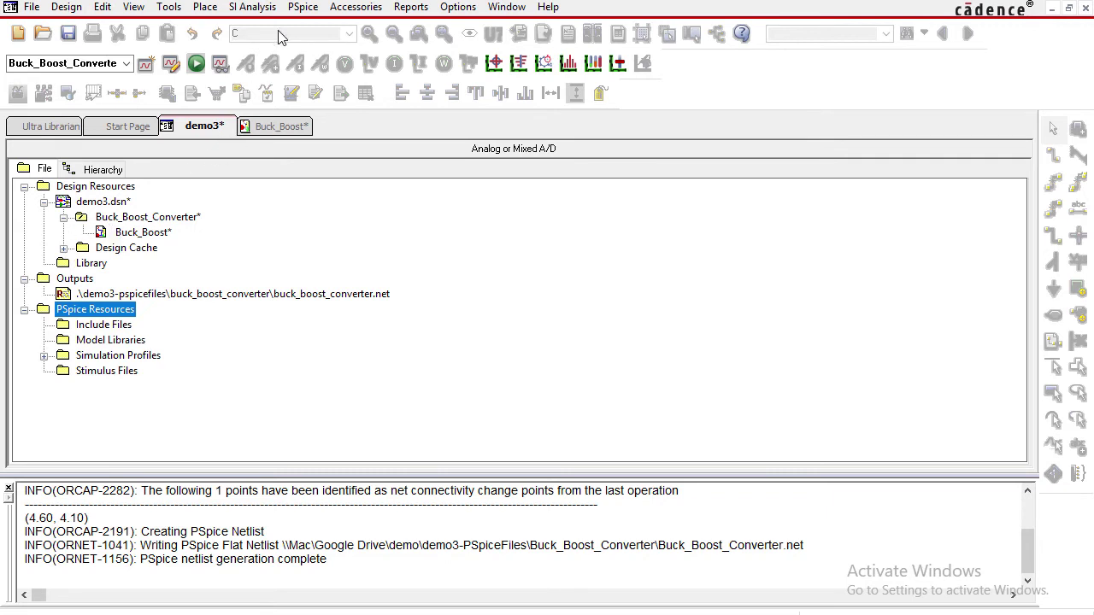
Return to the Buck_Boost page and review its title, circuit, 68.19V bias voltage and formula notes
{"action": "left_click", "coordinate": [287, 126]}
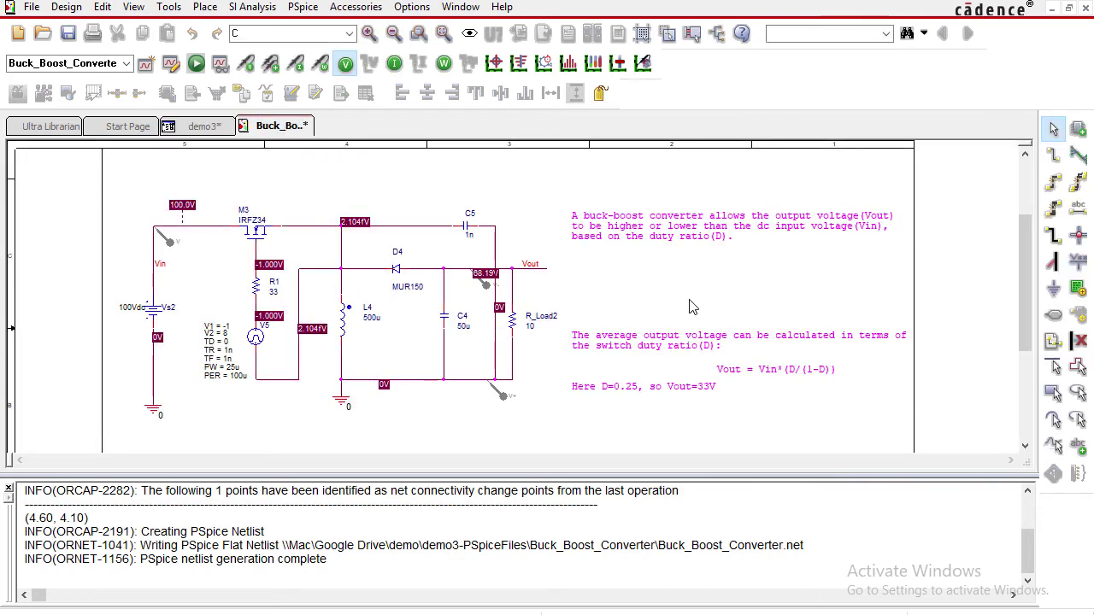
{"action": "scroll", "coordinate": [709, 317], "scroll_direction": "up", "scroll_amount": 3}
{"action": "scroll", "coordinate": [709, 318], "scroll_direction": "down", "scroll_amount": 10}
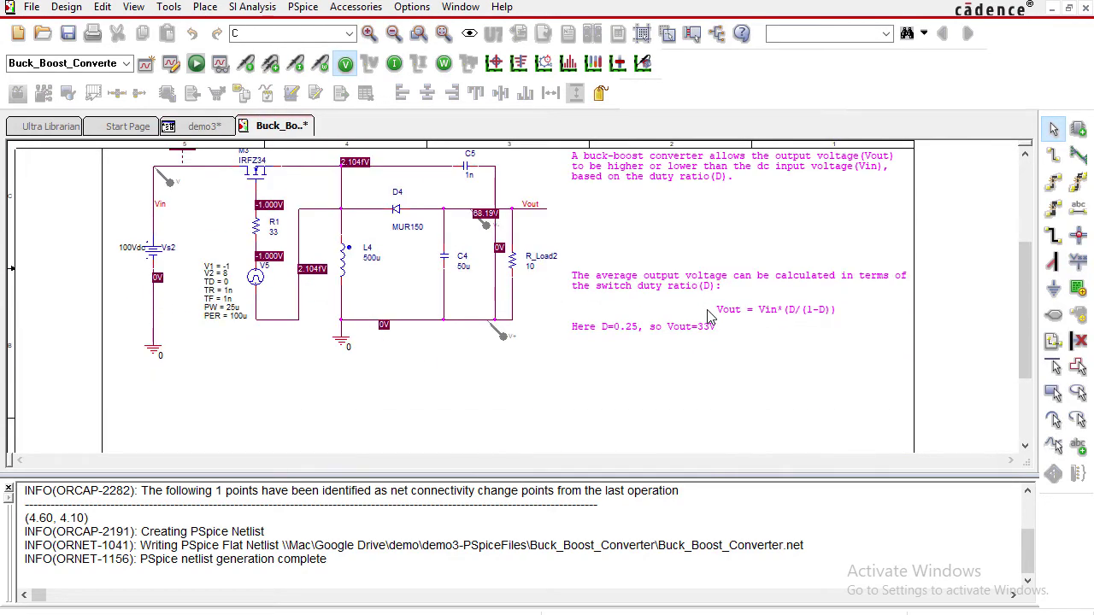
{"action": "scroll", "coordinate": [709, 318], "scroll_direction": "up", "scroll_amount": 7}
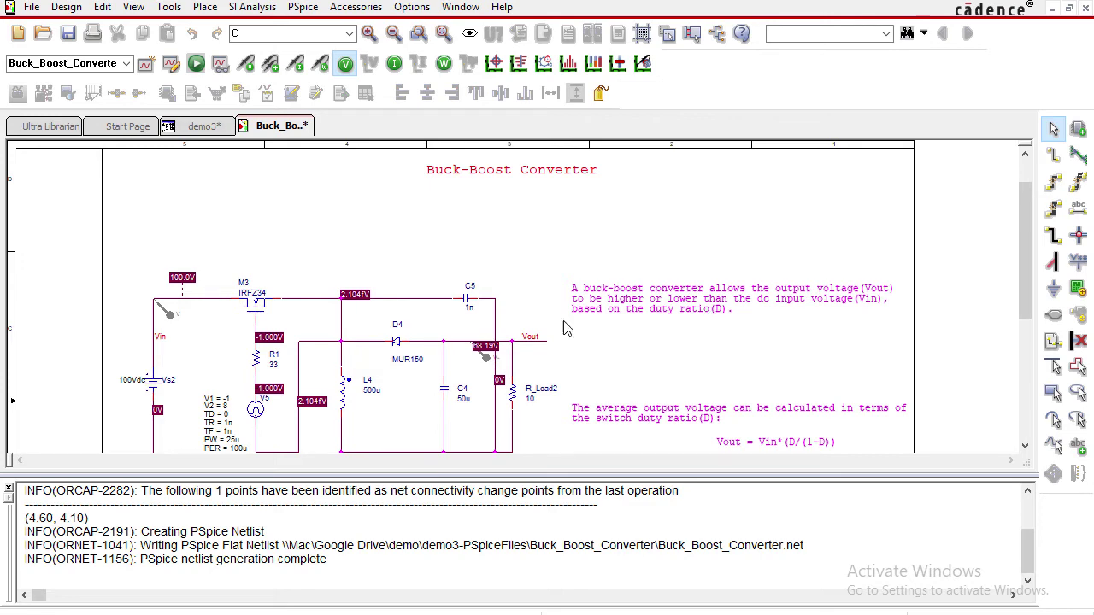
{"action": "scroll", "coordinate": [334, 262], "scroll_direction": "down", "scroll_amount": 2}
{"action": "scroll", "coordinate": [334, 262], "scroll_direction": "down", "scroll_amount": 2}
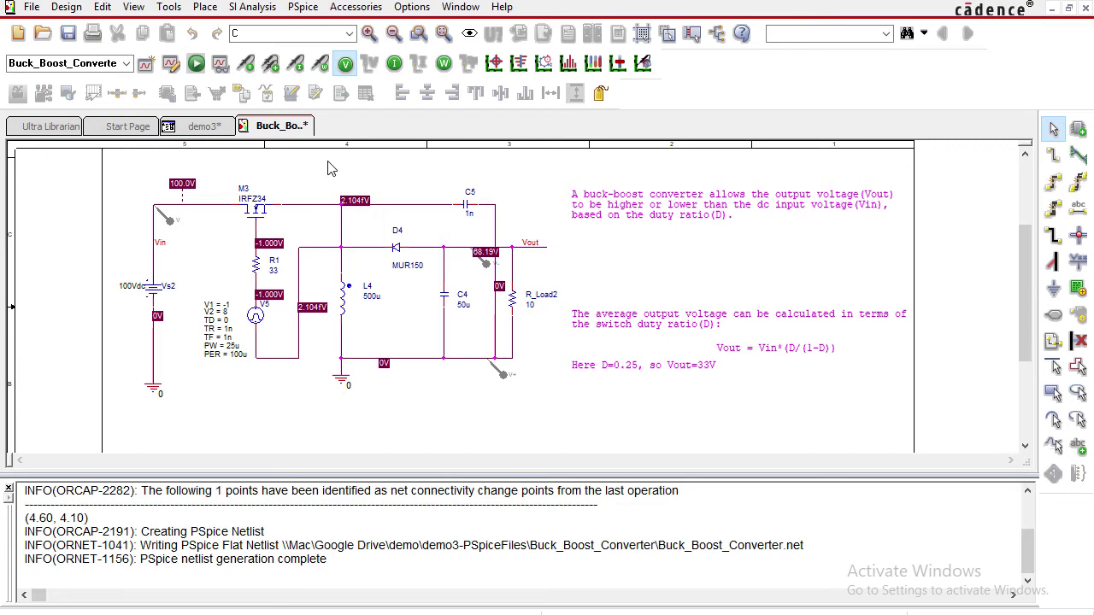
{"action": "scroll", "coordinate": [346, 186], "scroll_direction": "up", "scroll_amount": 5}
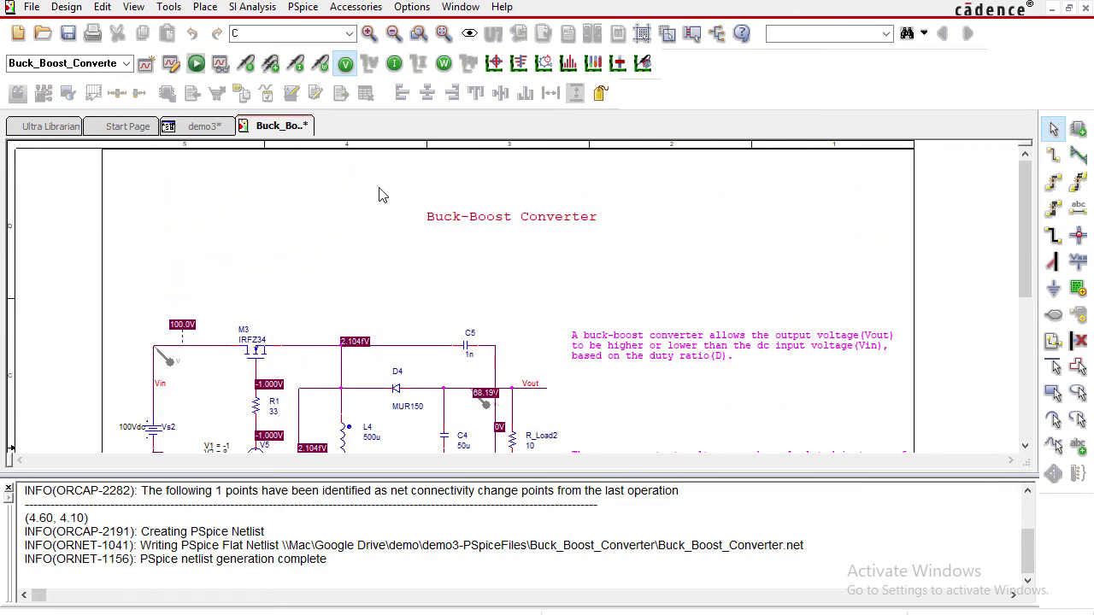
{"action": "left_click", "coordinate": [357, 9]}
{"action": "scroll", "coordinate": [523, 362], "scroll_direction": "down", "scroll_amount": 4}
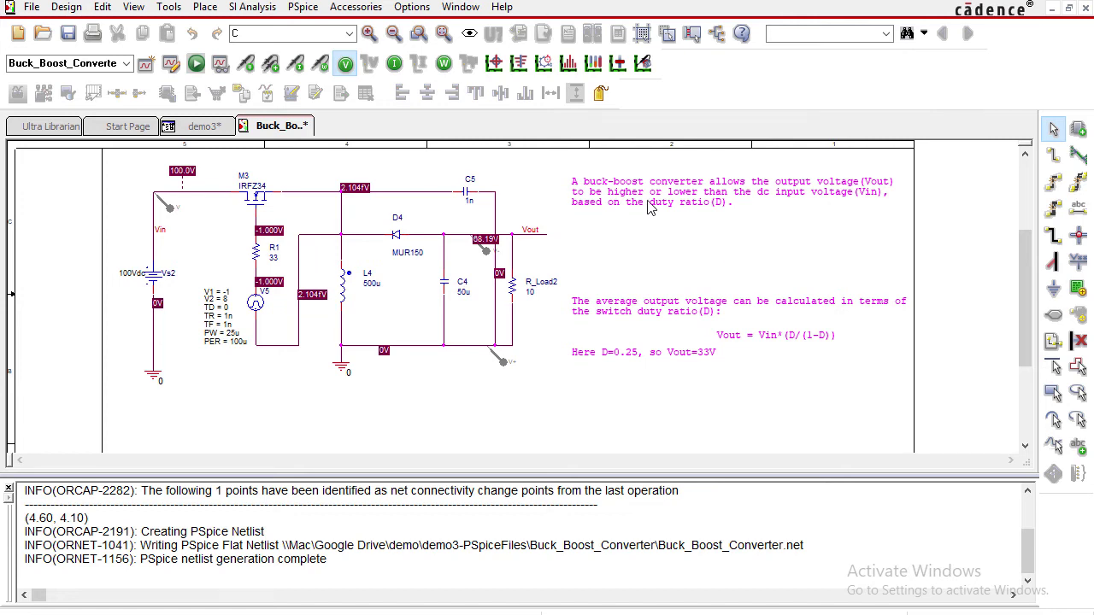
Run the PSpice transient simulation and zoom into one output ripple around 7.06–7.19 ms
{"action": "left_click", "coordinate": [199, 68]}
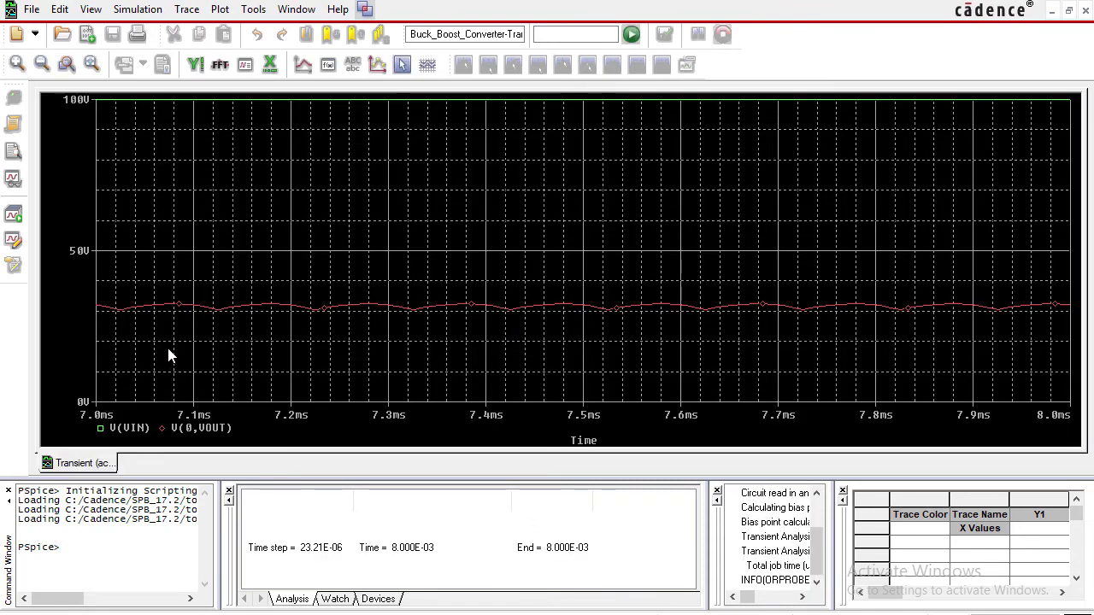
{"action": "left_click", "coordinate": [68, 64]}
{"action": "left_click_drag", "start_coordinate": [281, 264], "coordinate": [160, 347]}
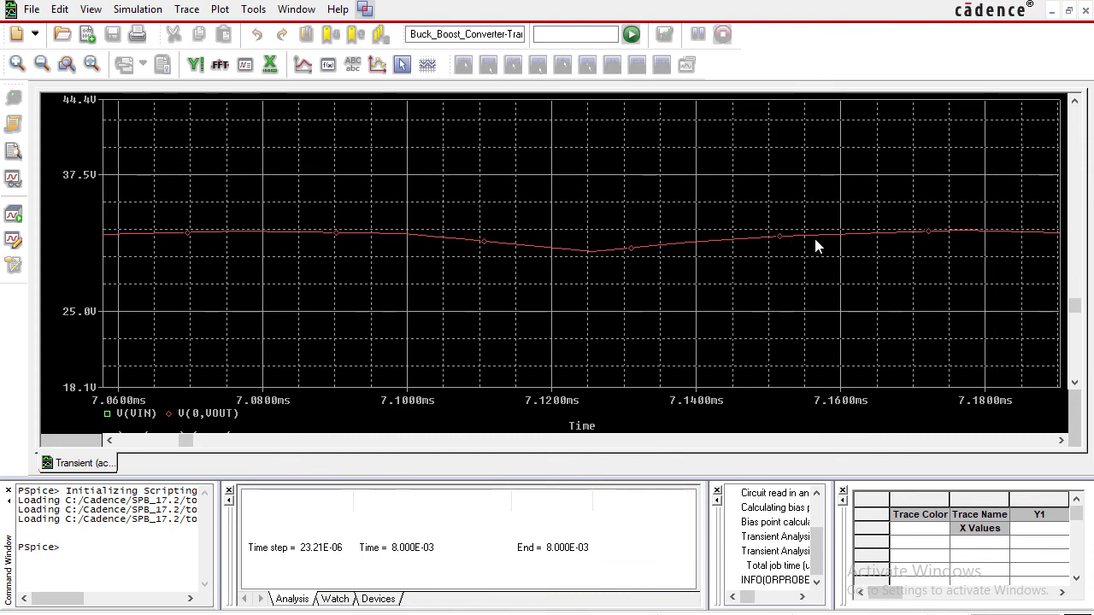
Switch from PSpice A/D back to the OrCAD Capture Buck_Boost schematic window
{"action": "left_click", "coordinate": [1060, 5]}
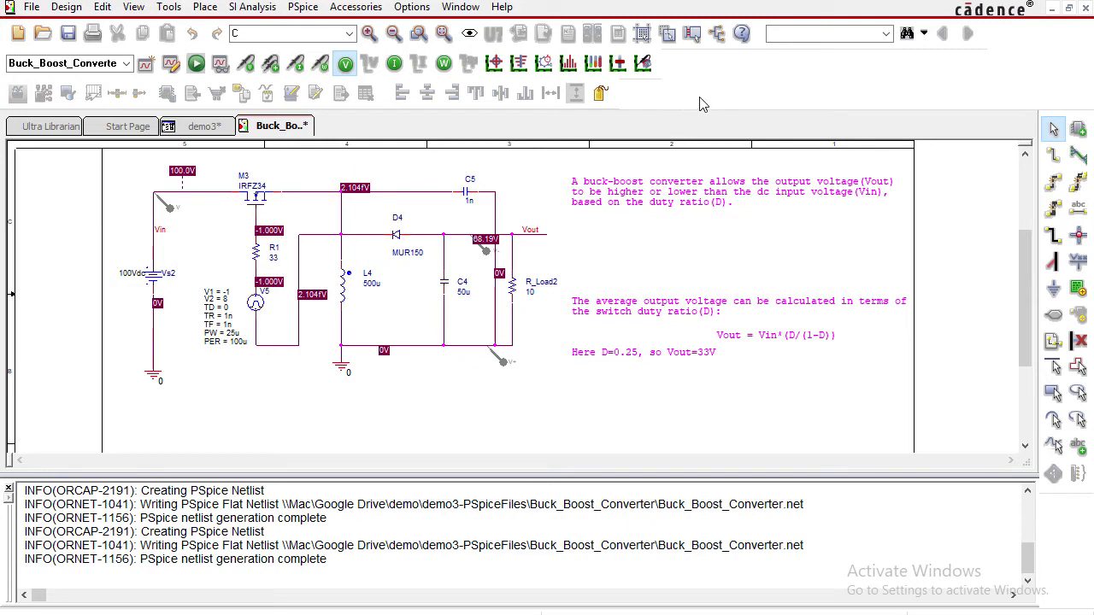